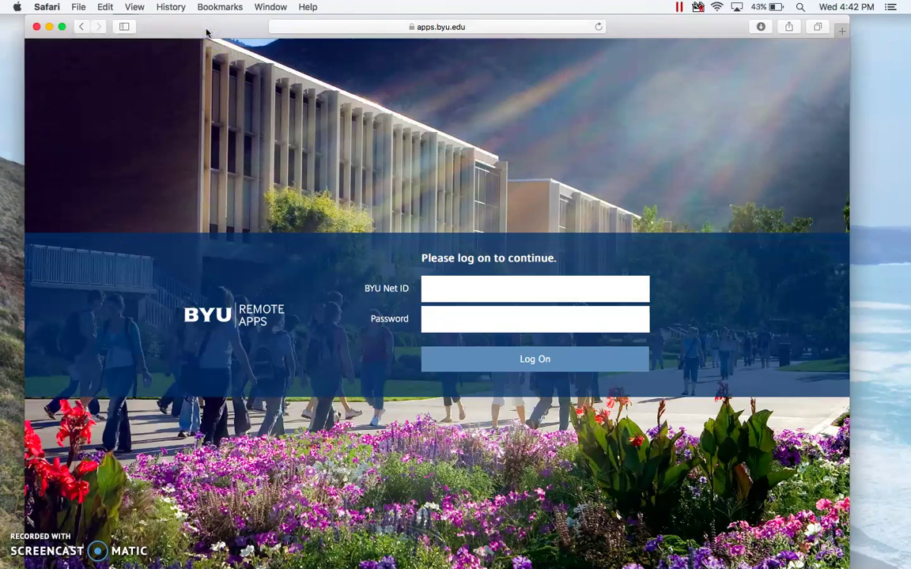
# Step: Log in to BYU Remote Apps in Safari with your Net ID and account password
pyautogui.moveTo(209, 29); pyautogui.dragTo(217, 29)
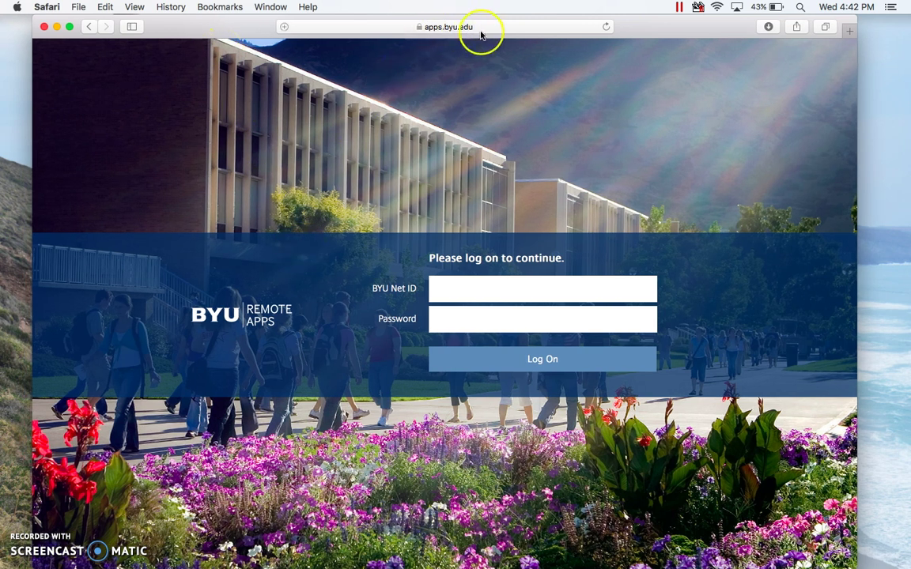
pyautogui.click(460, 292)
pyautogui.write('hit121')
pyautogui.press('Tab')
pyautogui.write('•')
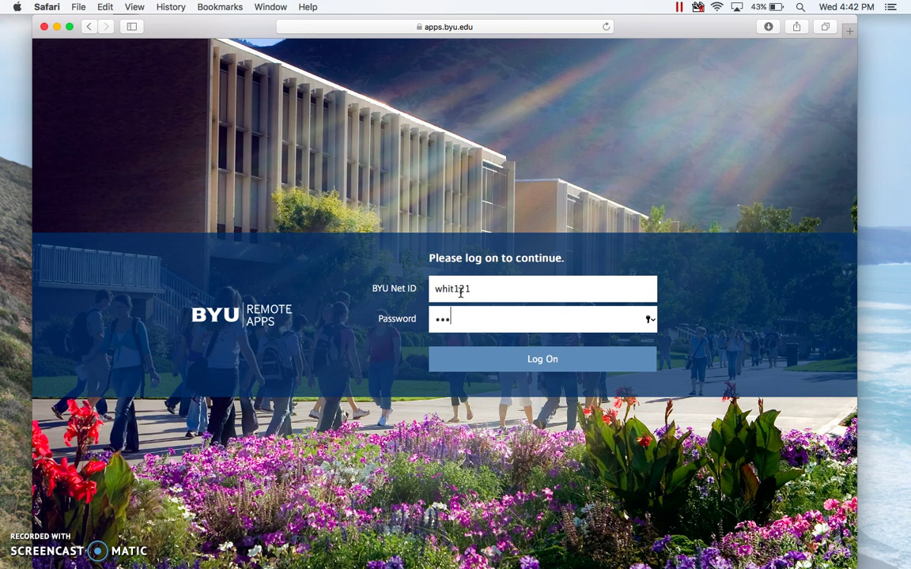
pyautogui.write('•••••••••')
pyautogui.press('Return')
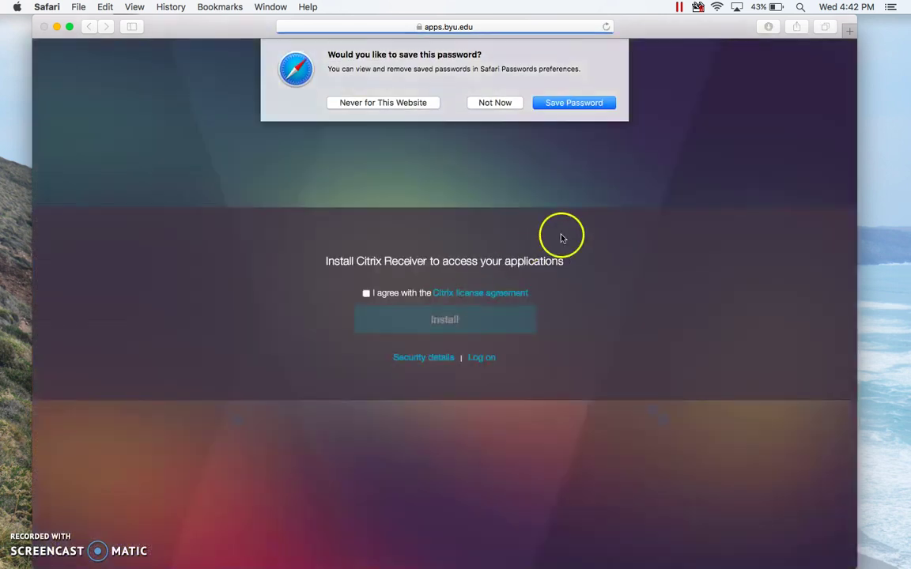
# Step: Decline saving the password, accept the Citrix license, and start the Citrix Receiver download
pyautogui.click(505, 104)
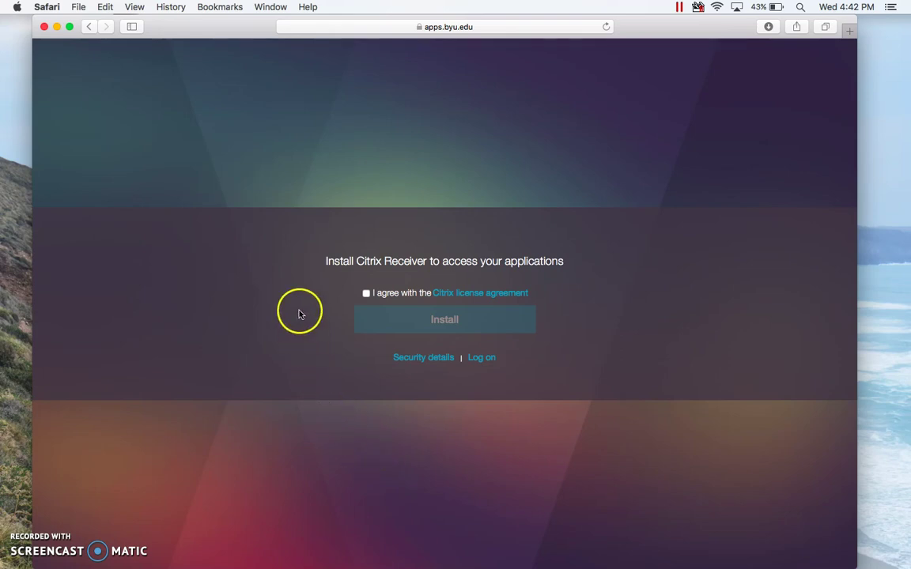
pyautogui.click(365, 294)
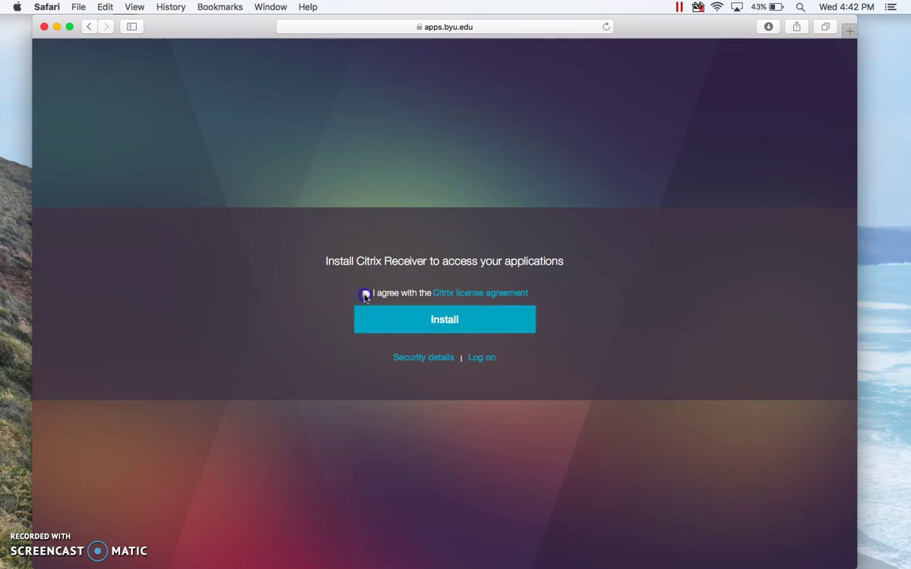
pyautogui.click(376, 321)
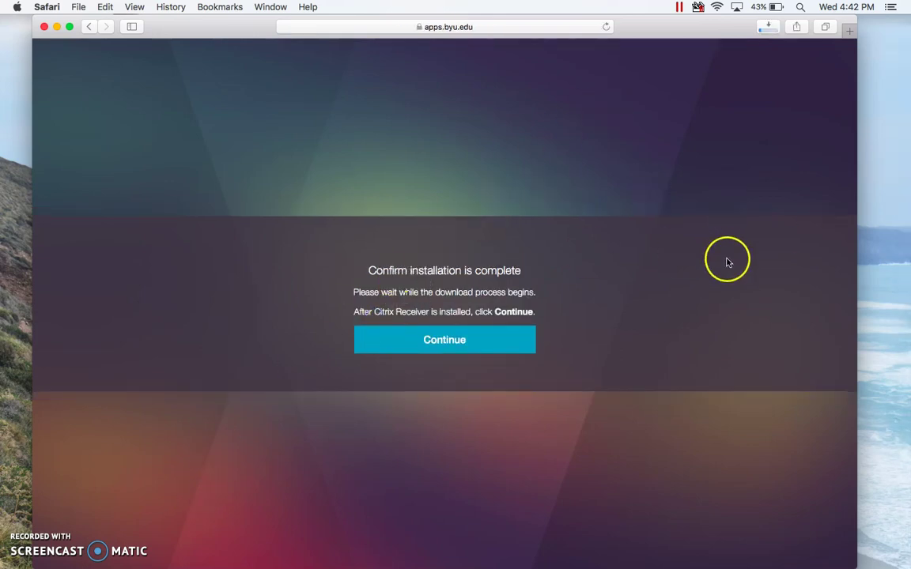
# Step: Open CitrixReceiverWeb.dmg from Downloads and select the Install Citrix Receiver package
pyautogui.moveTo(895, 492)
pyautogui.click(899, 473)
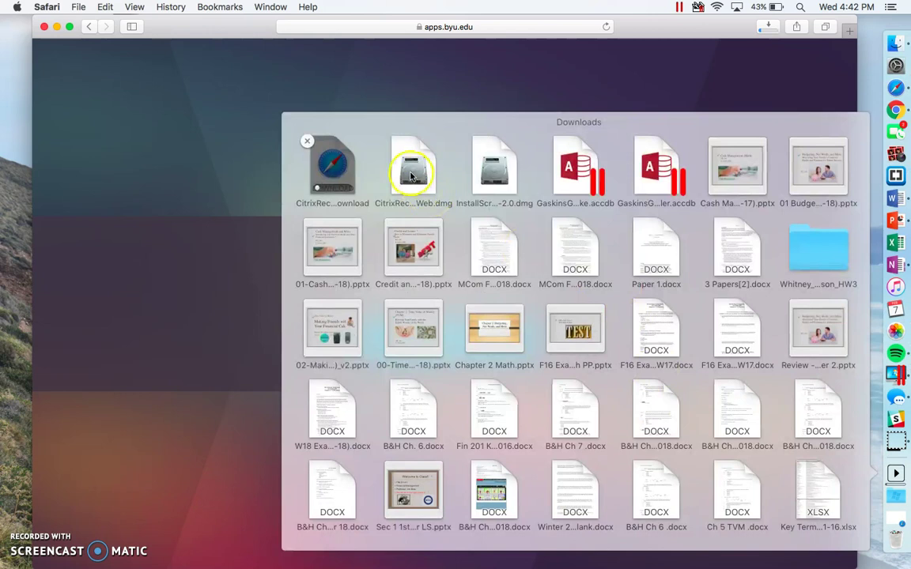
pyautogui.click(413, 167)
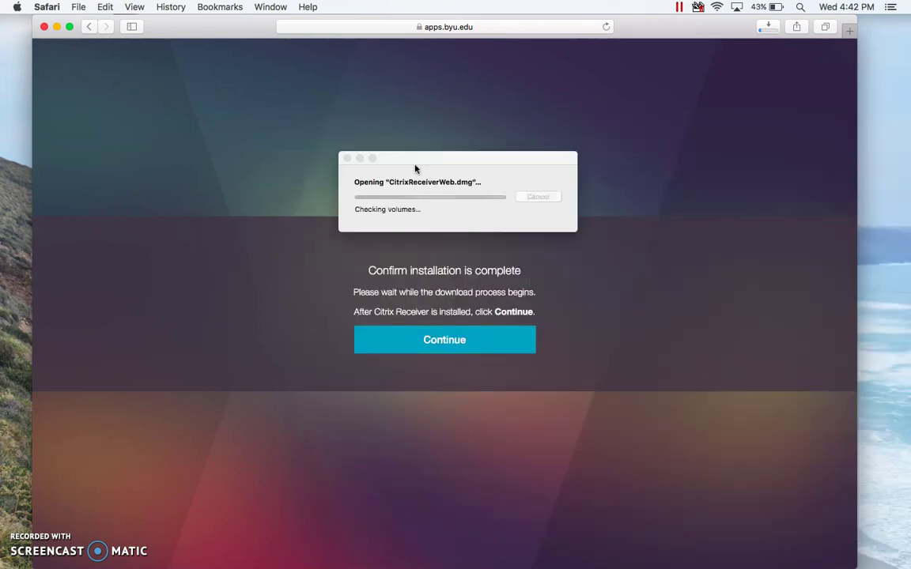
pyautogui.moveTo(417, 166); pyautogui.dragTo(568, 143)
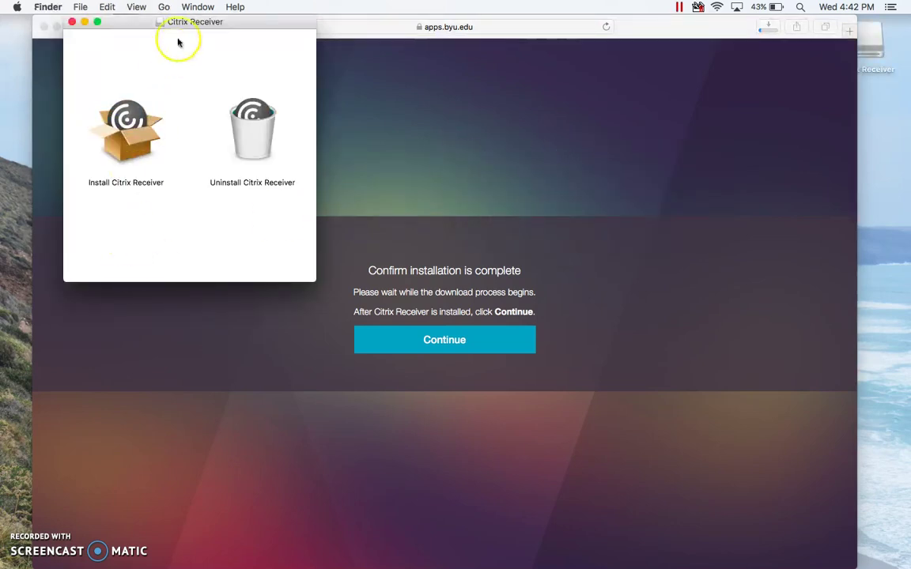
pyautogui.moveTo(182, 22); pyautogui.dragTo(189, 70)
pyautogui.click(140, 190)
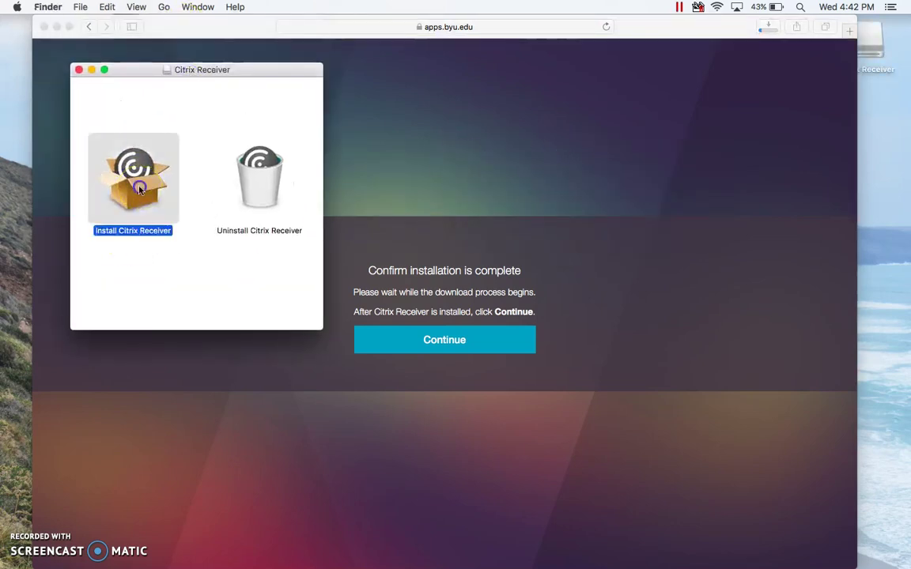
# Step: Launch the Citrix Receiver installer, pass the introduction and agree to the license terms
pyautogui.doubleClick(139, 189)
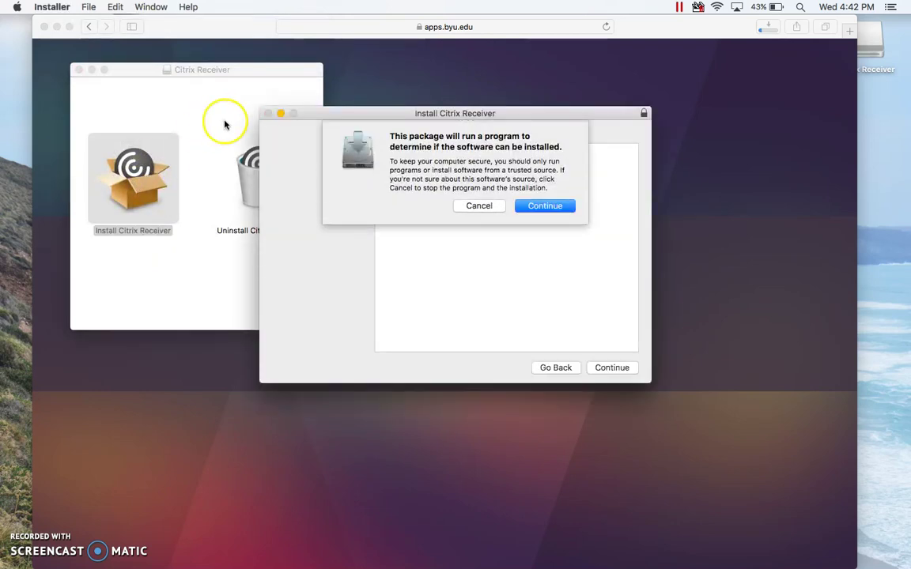
pyautogui.click(539, 208)
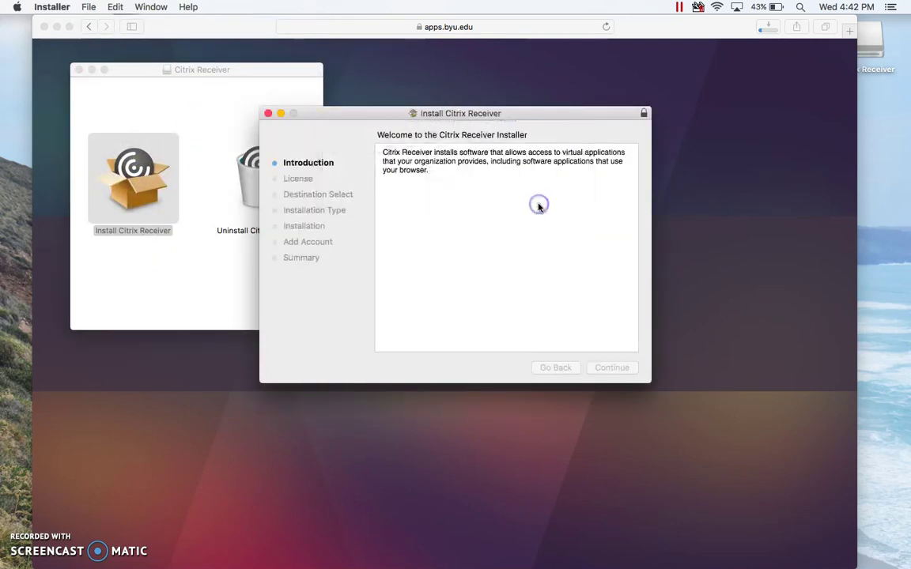
pyautogui.click(611, 368)
pyautogui.click(610, 368)
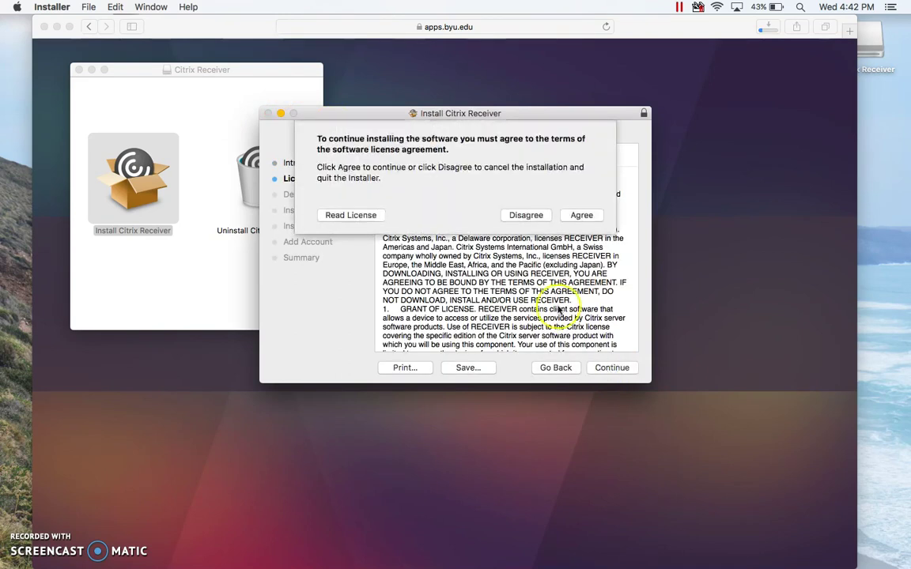
pyautogui.click(580, 211)
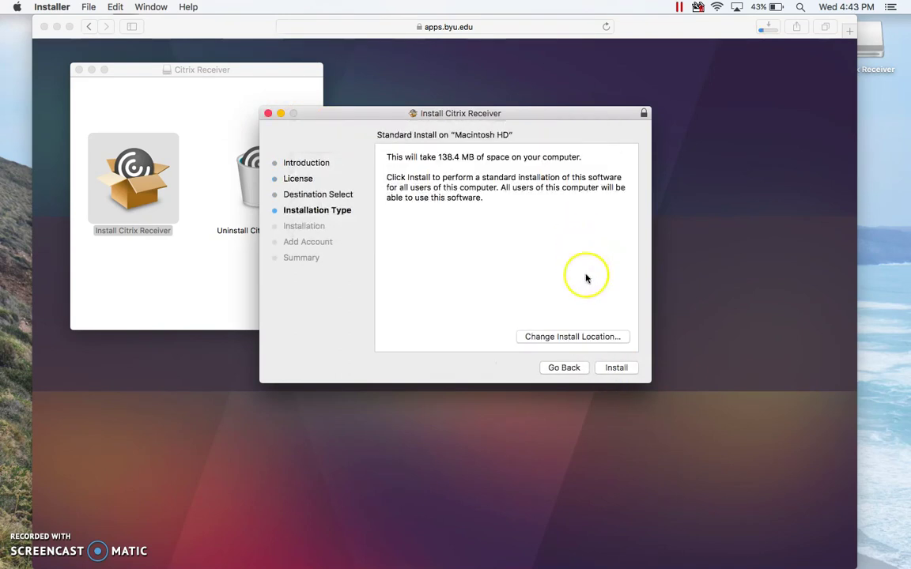
# Step: Install Citrix Receiver on Macintosh HD with the admin password, skip adding an account, and close
pyautogui.click(616, 367)
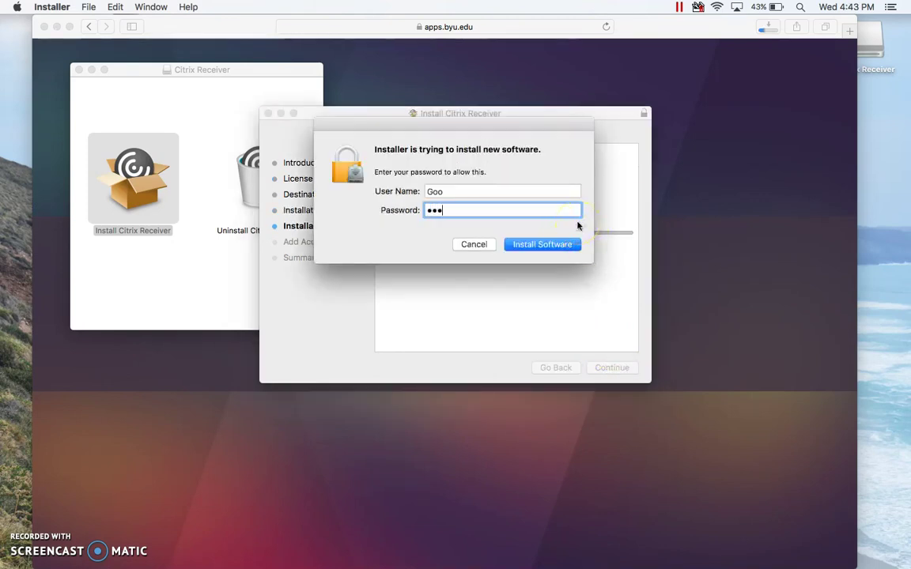
pyautogui.press('Return')
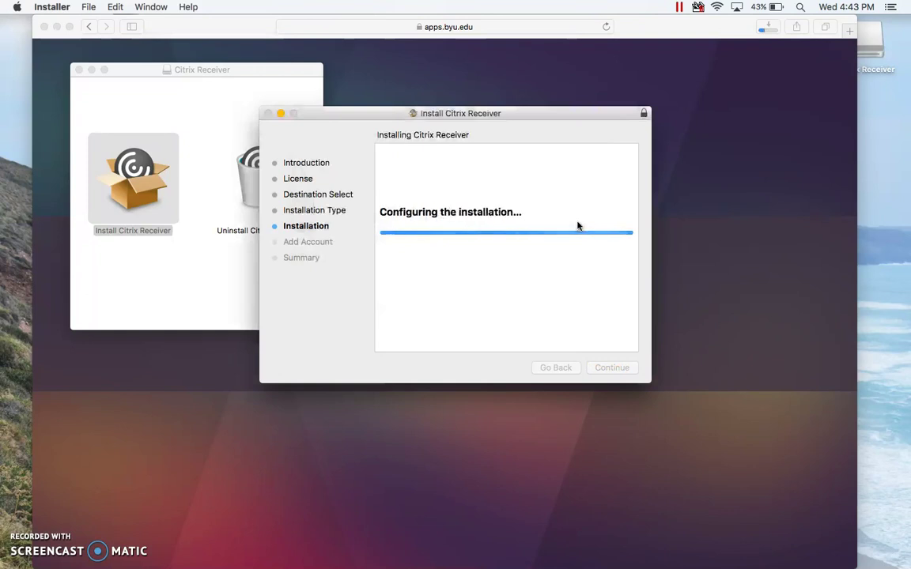
pyautogui.click(578, 207)
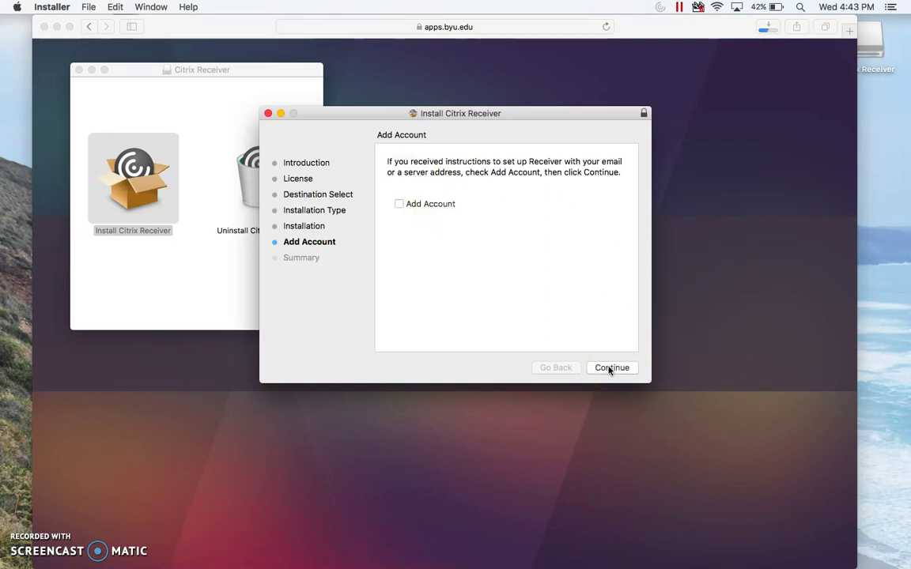
pyautogui.click(610, 369)
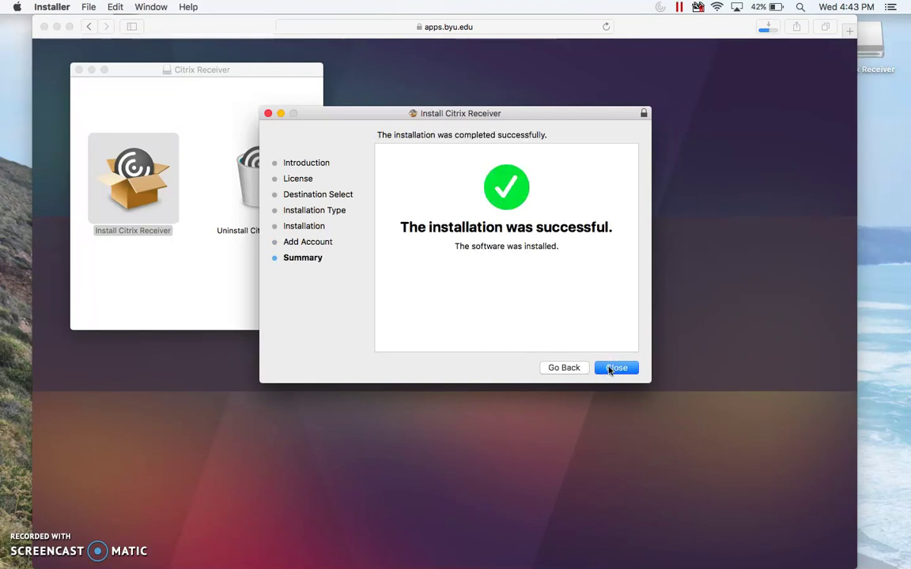
pyautogui.click(610, 369)
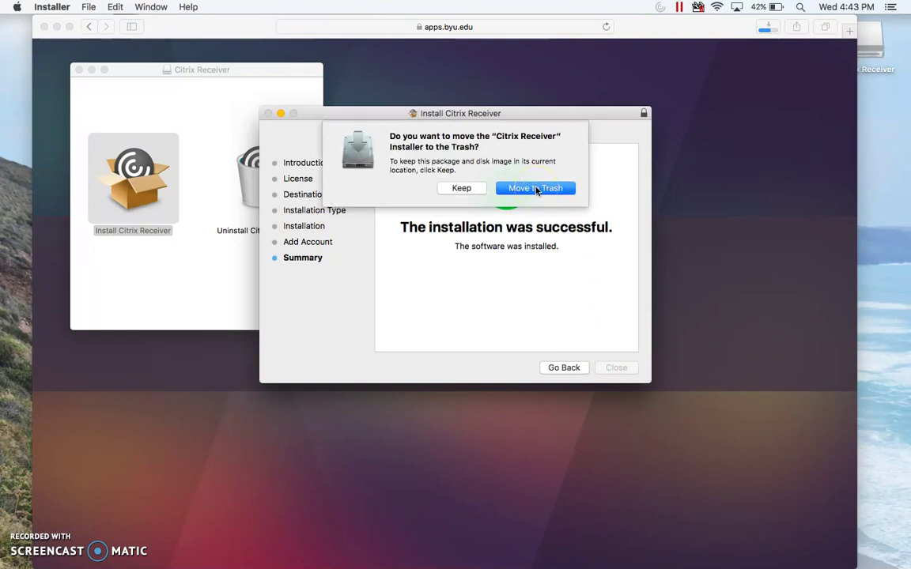
# Step: Trash the installer, close the Citrix Receiver disk window, and confirm installation on the web page
pyautogui.click(536, 189)
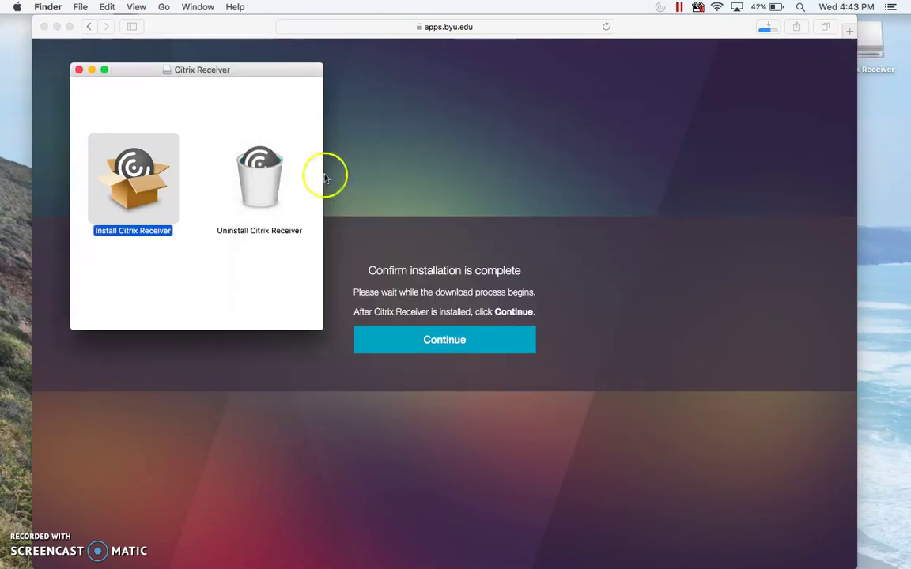
pyautogui.click(79, 70)
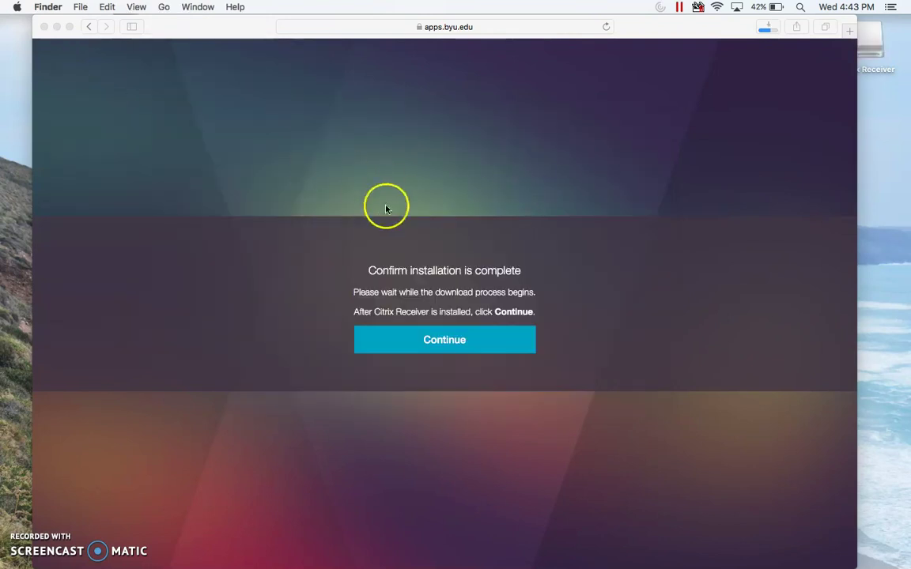
pyautogui.click(415, 185)
pyautogui.click(393, 344)
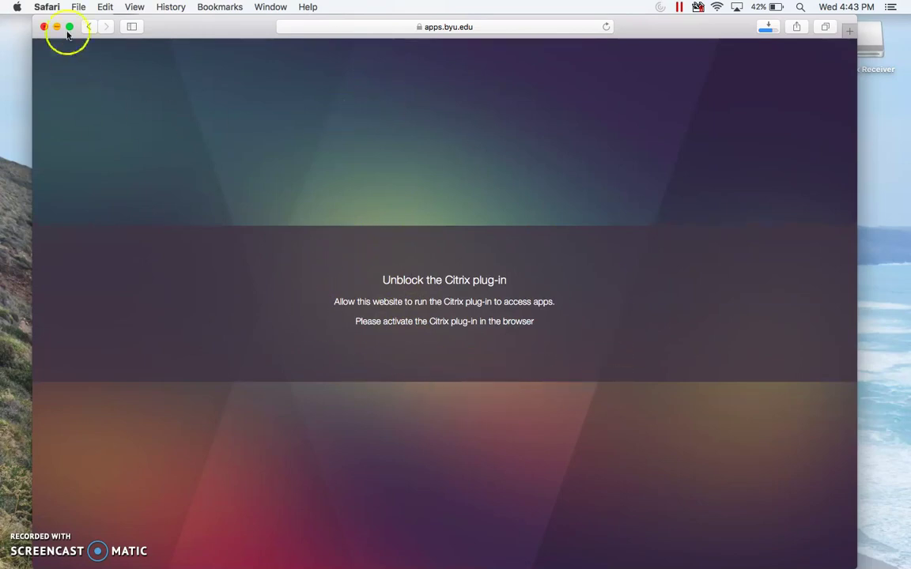
# Step: Enable the Citrix Receiver plug-in under Websites in Safari's Preferences
pyautogui.click(49, 8)
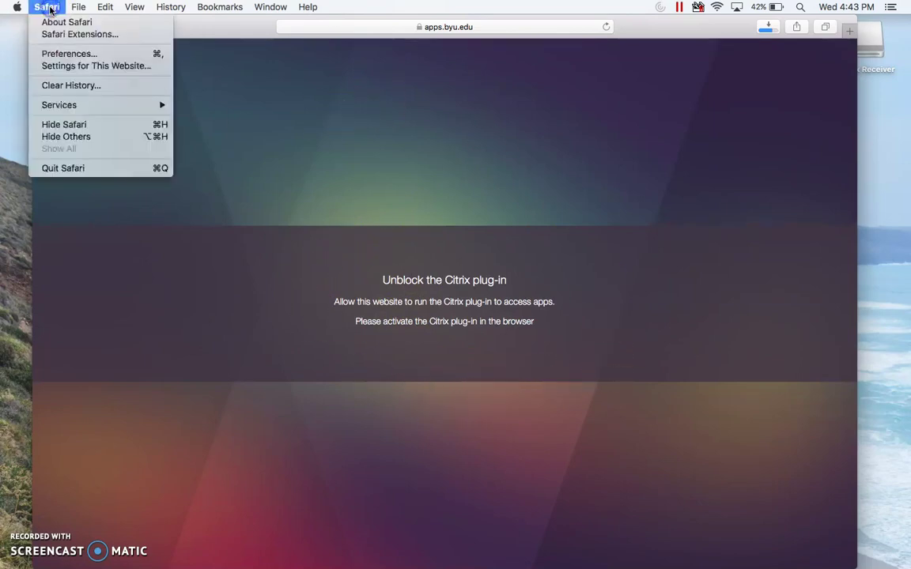
pyautogui.click(55, 53)
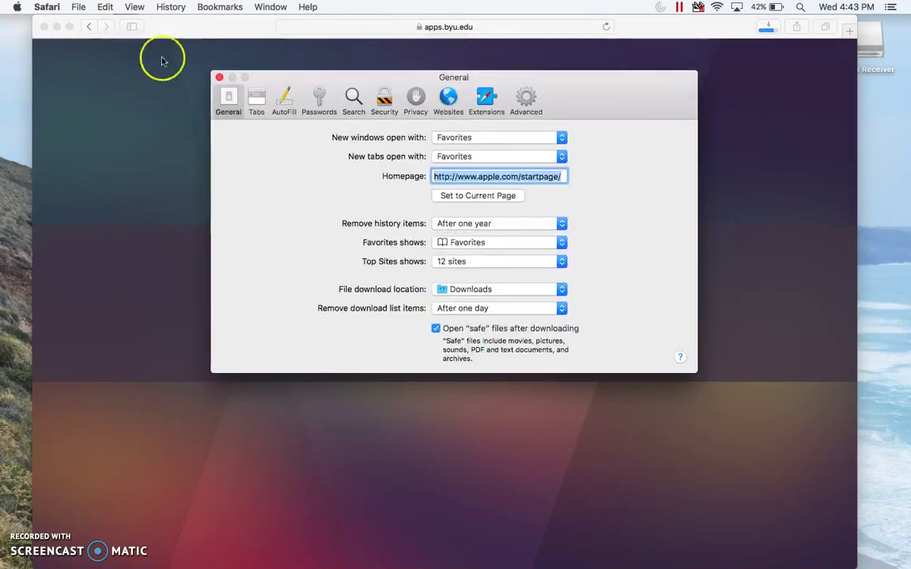
pyautogui.click(391, 107)
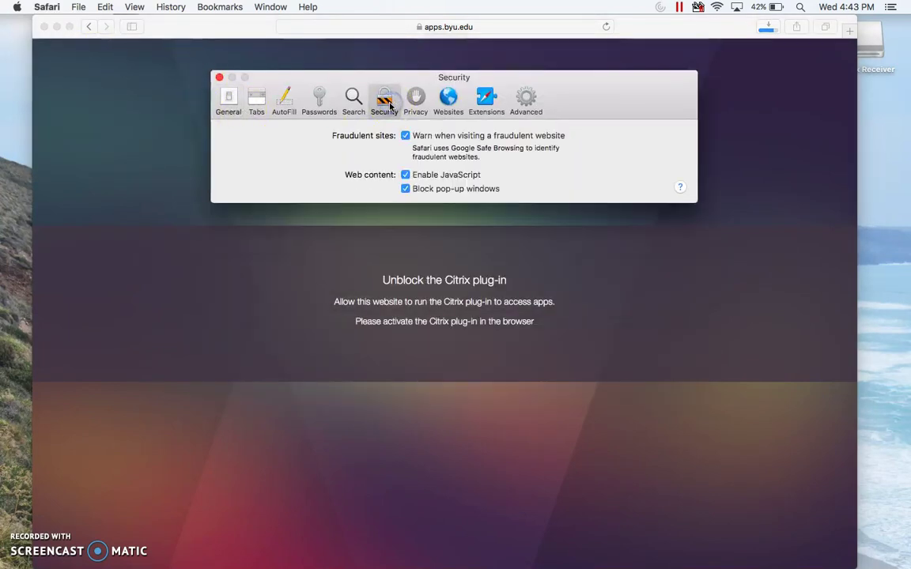
pyautogui.click(447, 99)
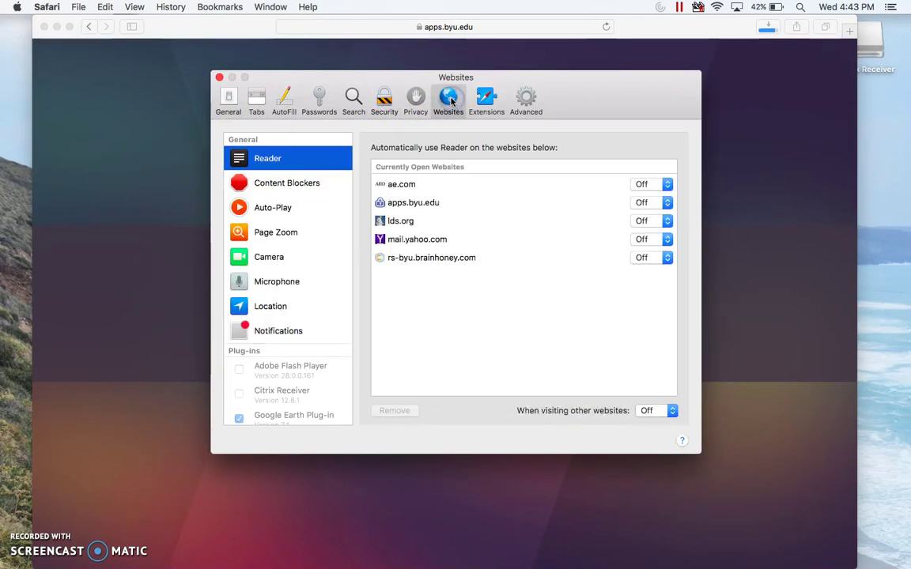
pyautogui.scroll(-2, 253, 376)
pyautogui.click(242, 373)
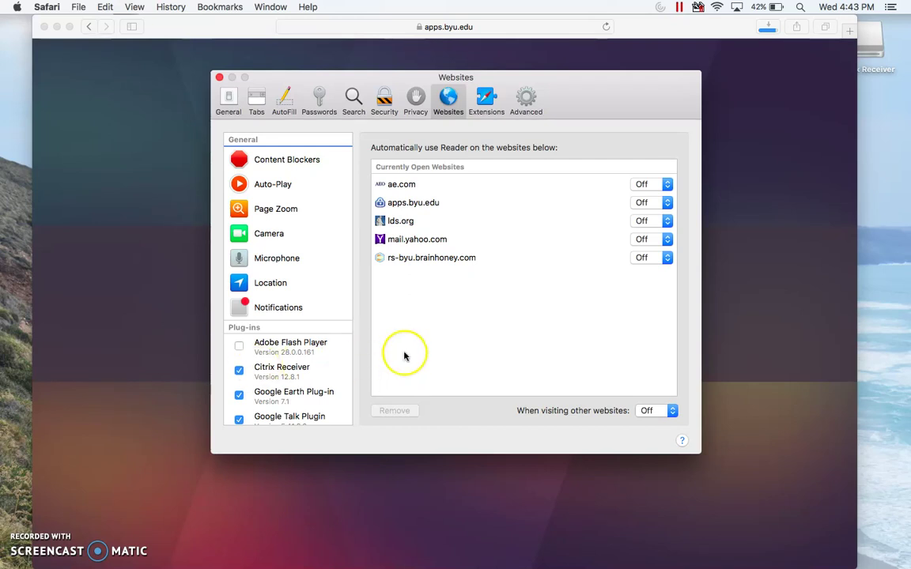
# Step: Close Preferences, reload the page, and trust apps.byu.edu to run the Citrix plug-in
pyautogui.click(220, 78)
pyautogui.click(398, 173)
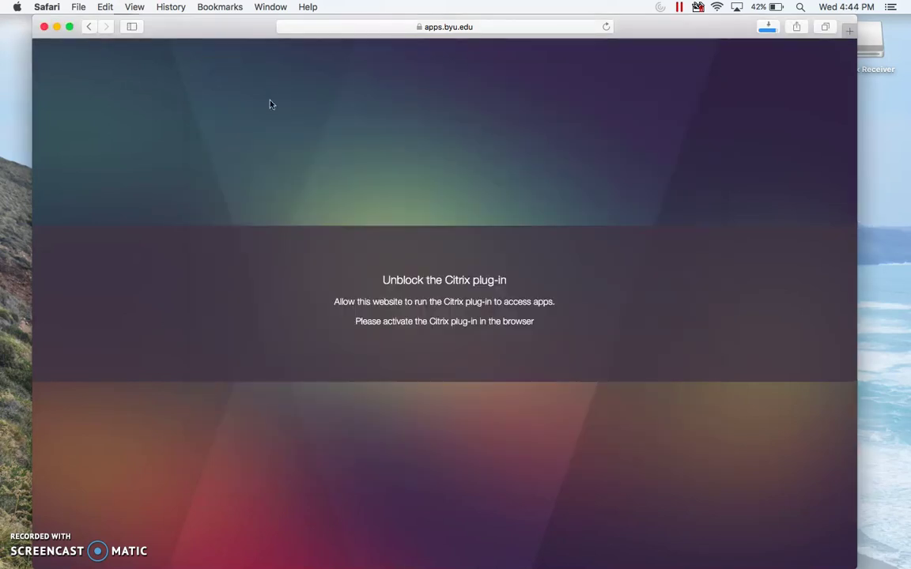
pyautogui.click(606, 27)
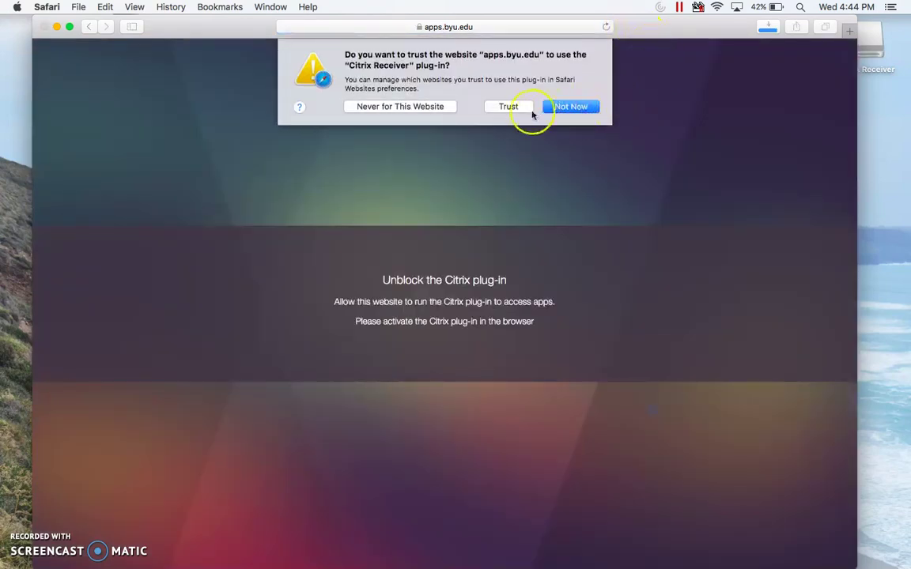
pyautogui.click(515, 108)
pyautogui.click(529, 99)
# Step: Launch Access 2016 from the All Apps list
pyautogui.click(671, 22)
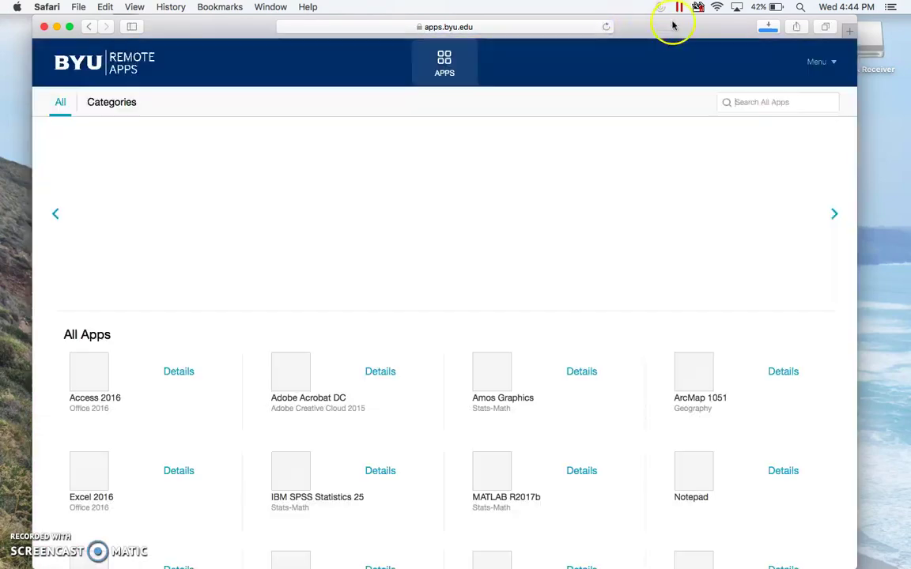
pyautogui.moveTo(672, 23); pyautogui.dragTo(687, 28)
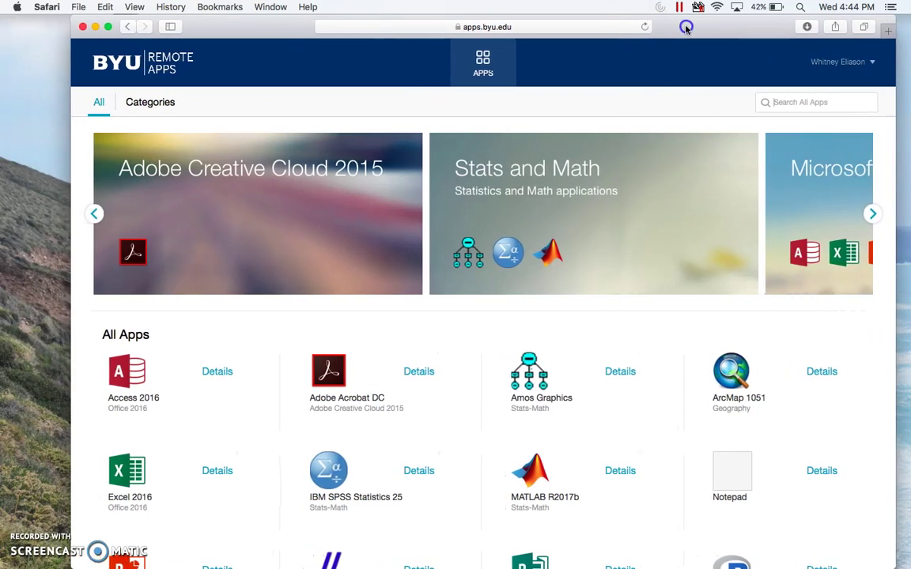
pyautogui.click(136, 401)
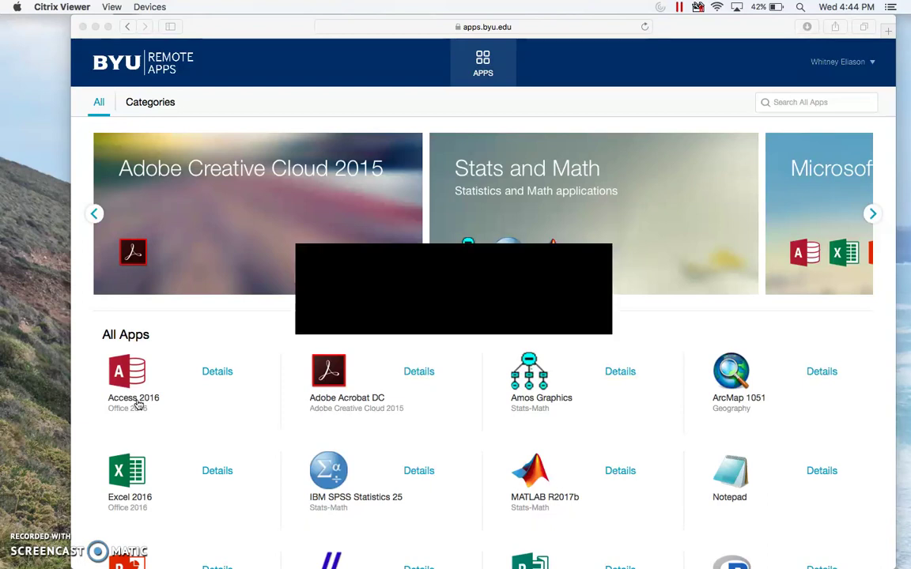
# Step: Dismiss the Important save-your-files reminder and create a Blank desktop database
pyautogui.click(447, 318)
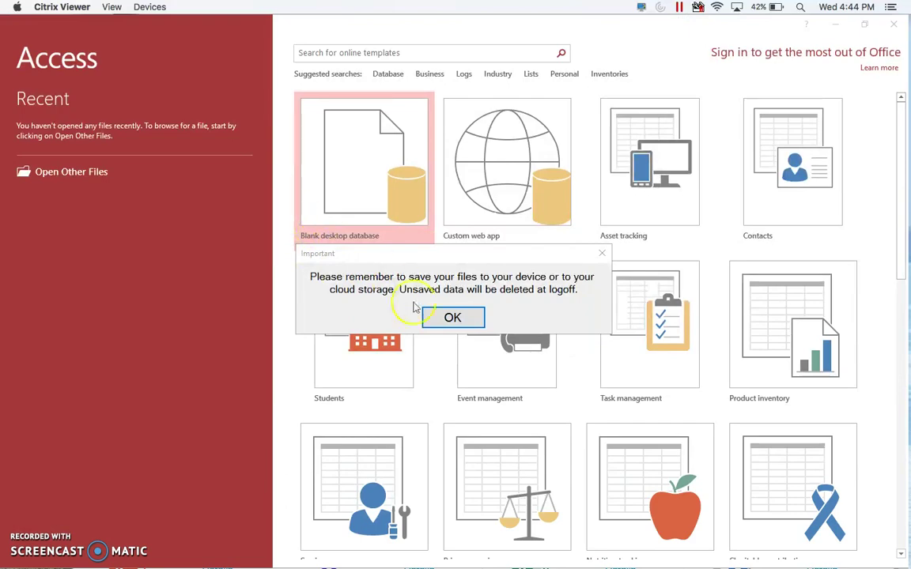
pyautogui.click(452, 316)
pyautogui.click(379, 169)
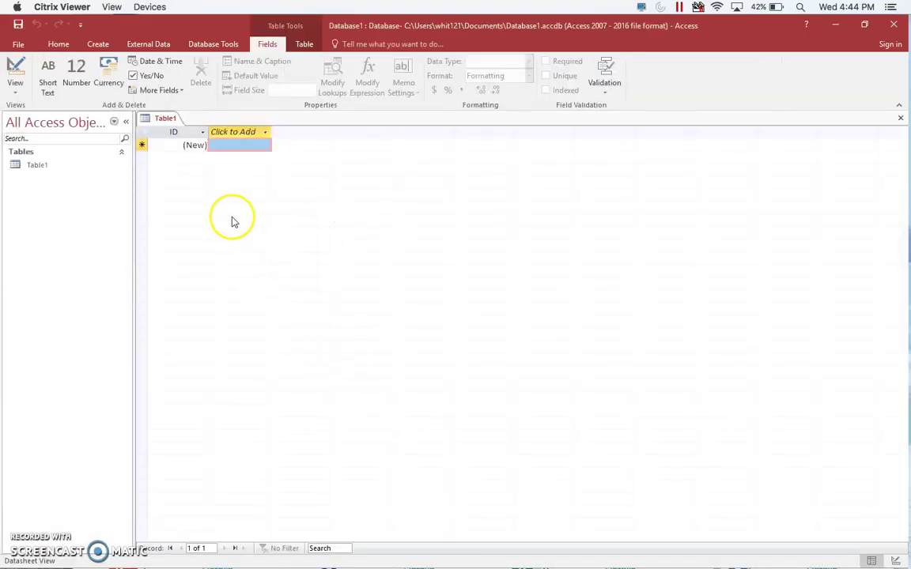
# Step: Start Save As in the default database format, close Table1, then cancel the save dialog
pyautogui.click(22, 46)
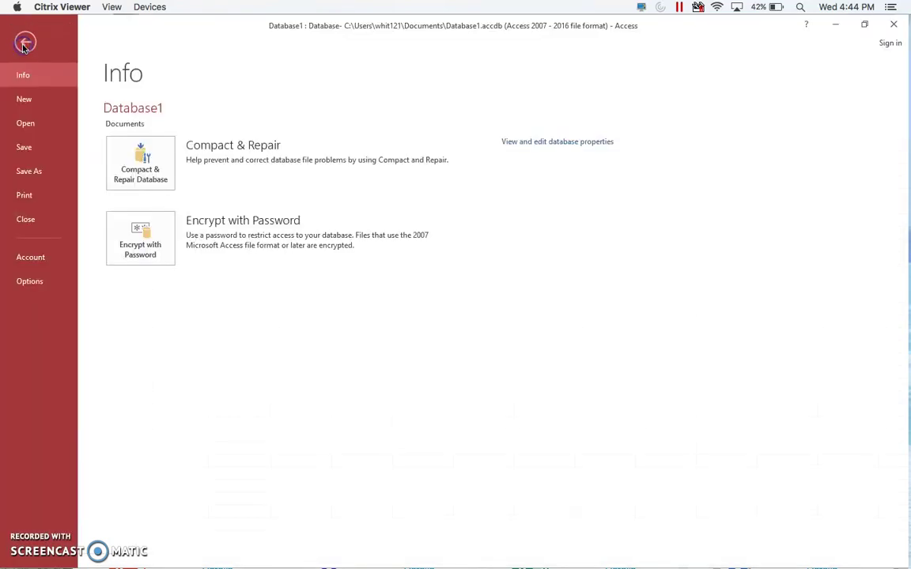
pyautogui.click(44, 172)
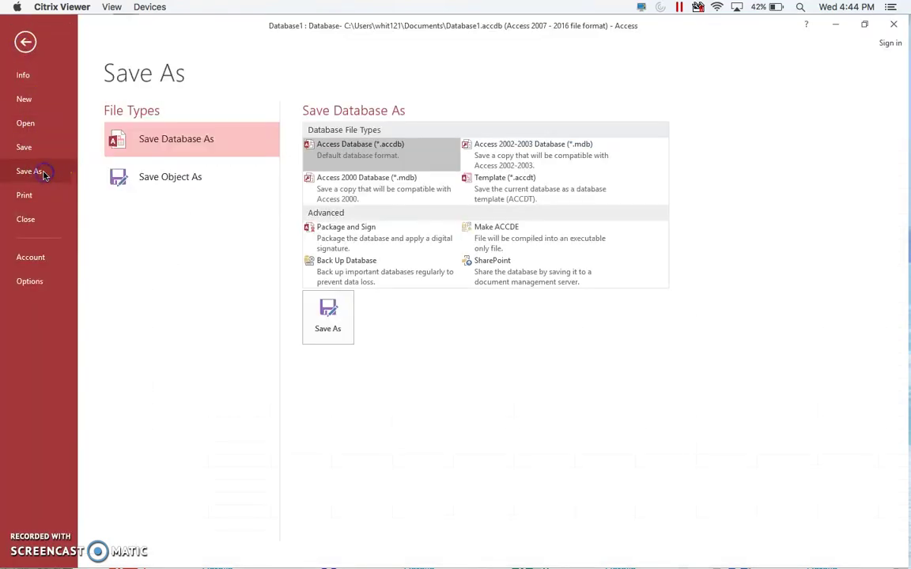
pyautogui.click(332, 324)
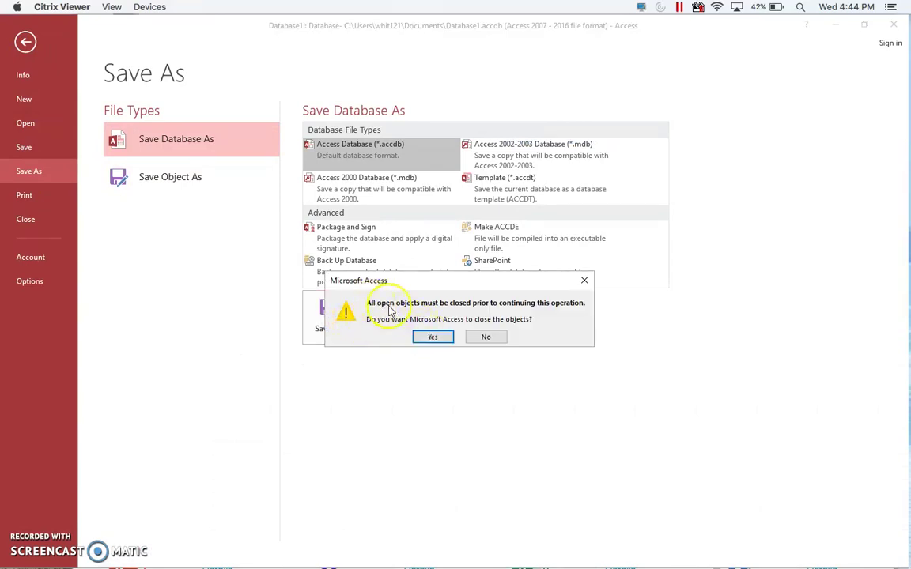
pyautogui.click(432, 338)
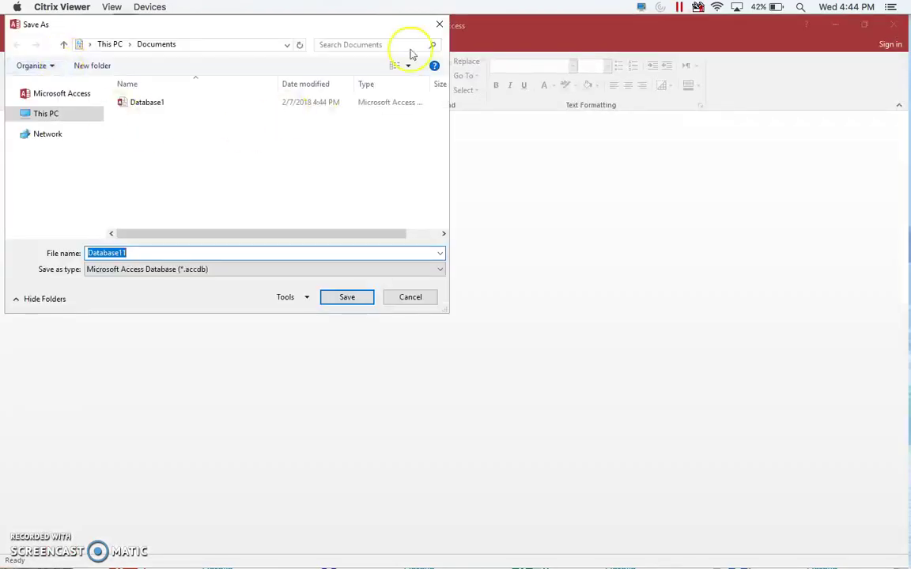
pyautogui.click(438, 24)
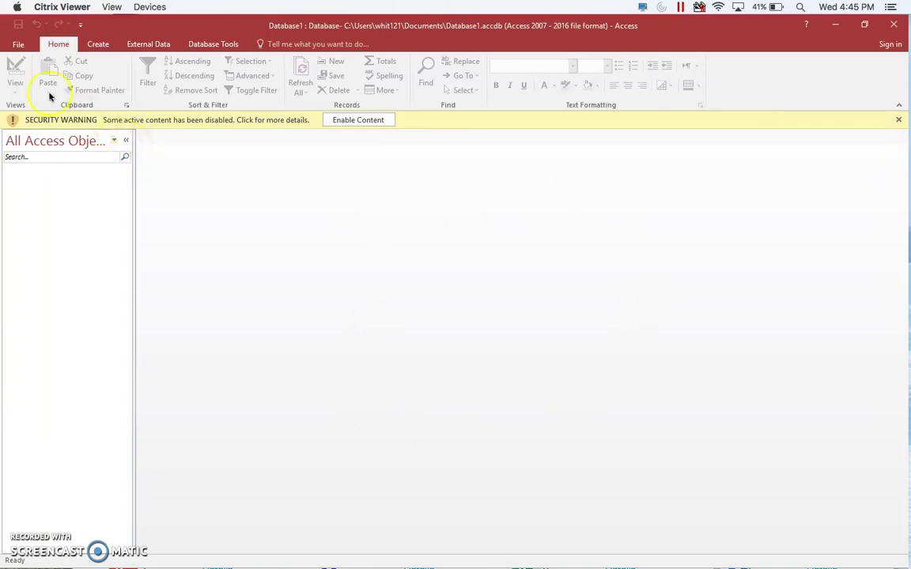
# Step: Reopen Save As as an .accdb database, close open objects, and browse This PC
pyautogui.click(20, 44)
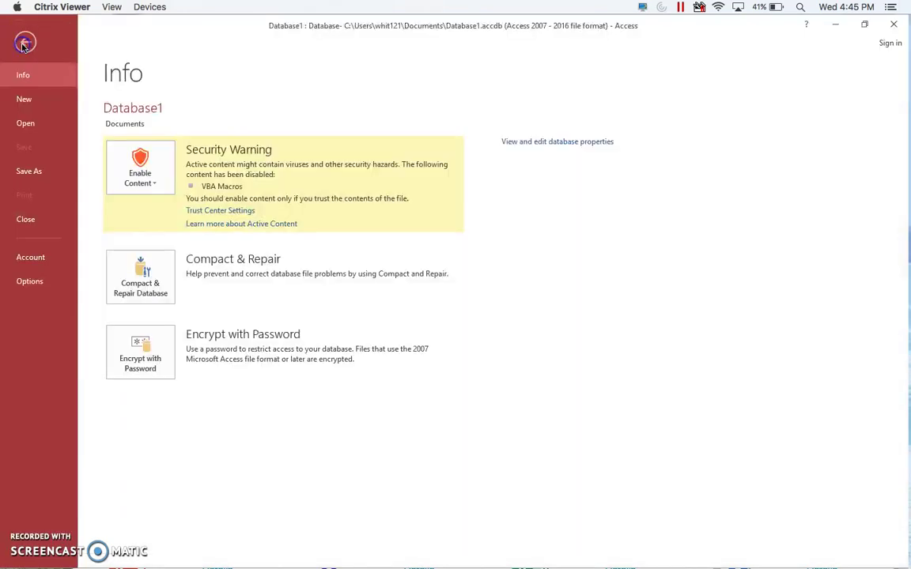
pyautogui.click(35, 172)
pyautogui.click(337, 329)
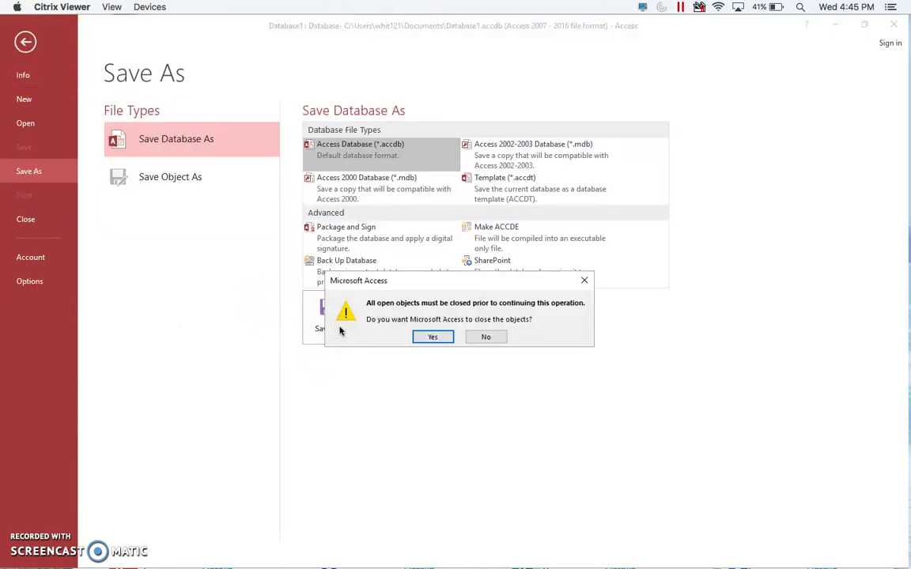
pyautogui.click(433, 338)
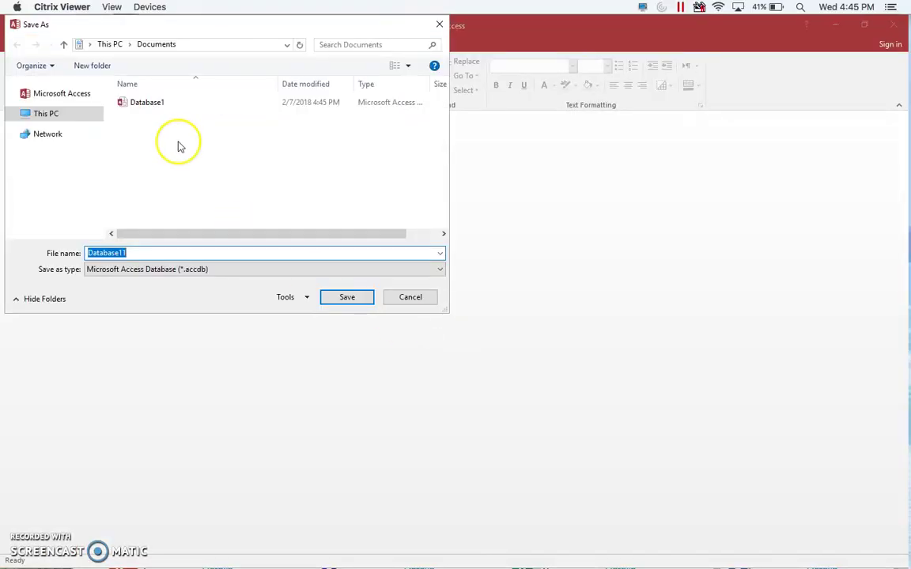
pyautogui.click(40, 136)
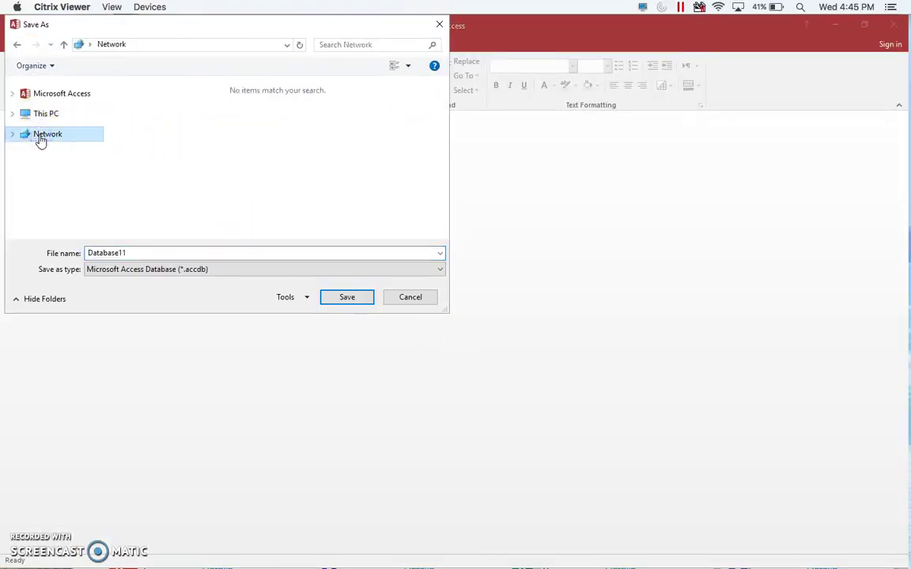
pyautogui.click(46, 133)
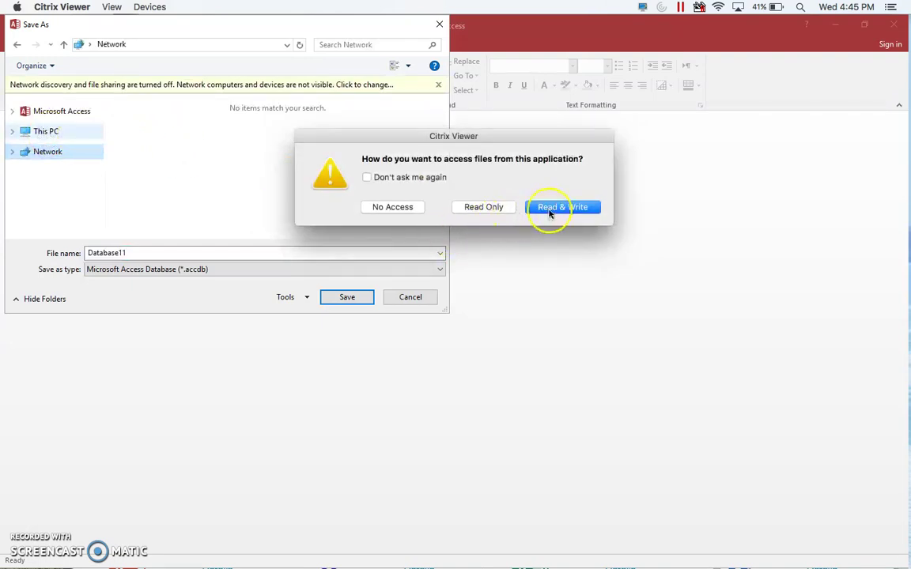
# Step: Allow read and write access to local files and open the Mac's Local Disk (H:) drive
pyautogui.click(554, 208)
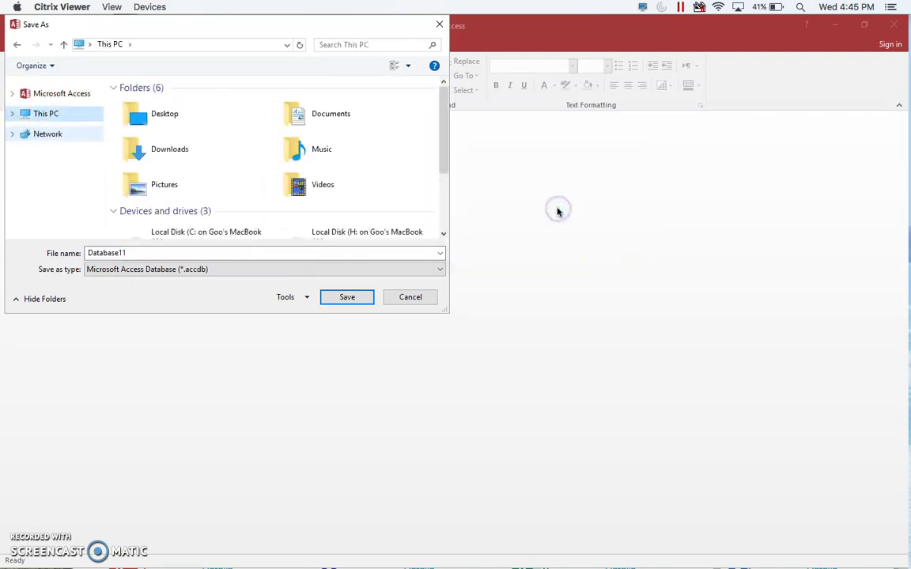
pyautogui.moveTo(447, 145); pyautogui.dragTo(444, 211)
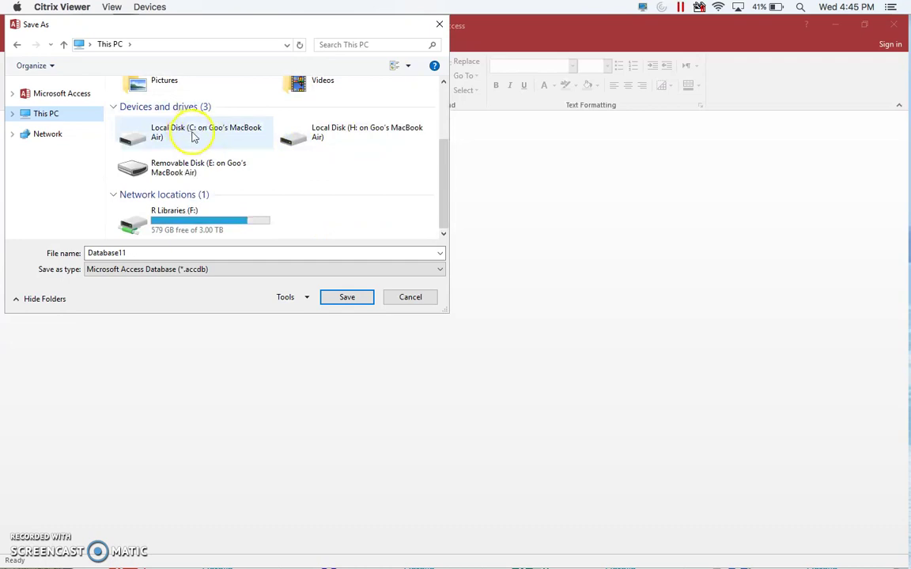
pyautogui.click(360, 142)
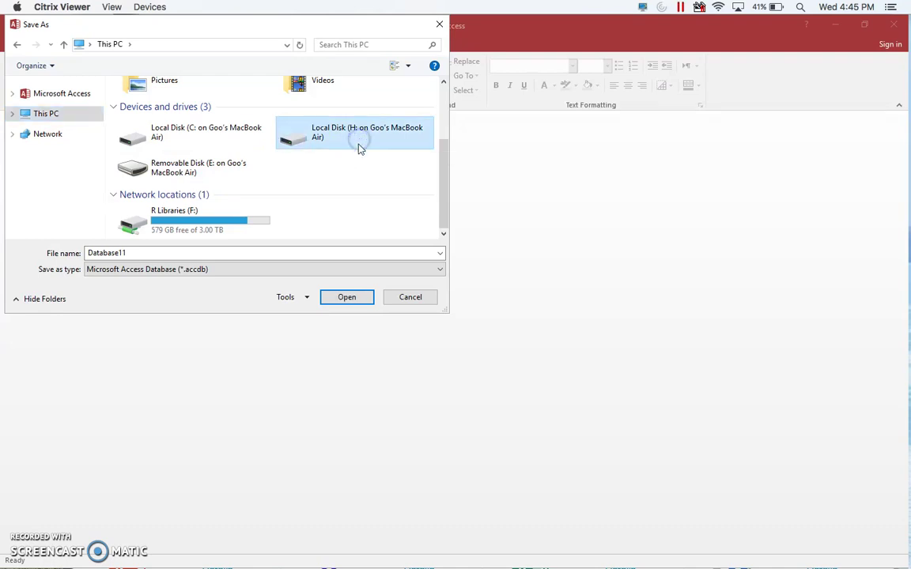
pyautogui.click(345, 297)
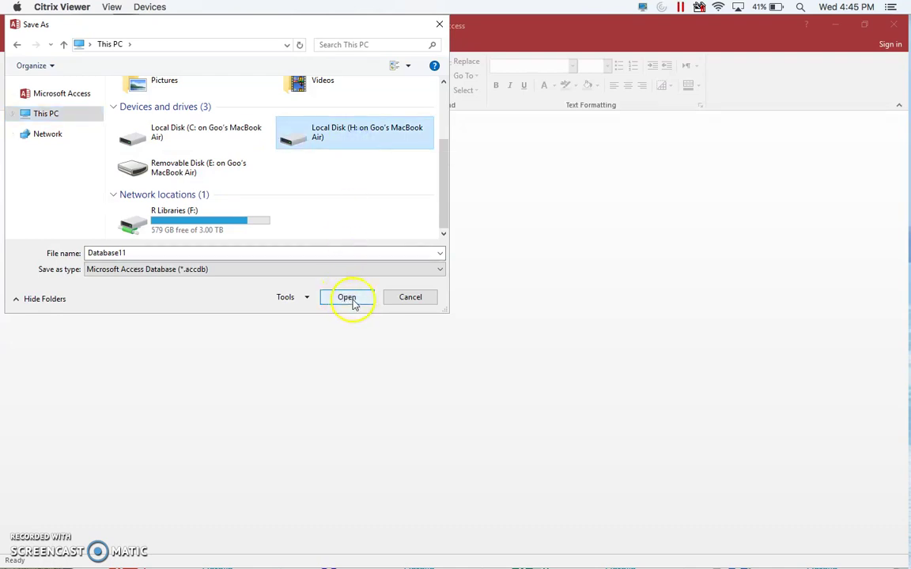
pyautogui.click(354, 304)
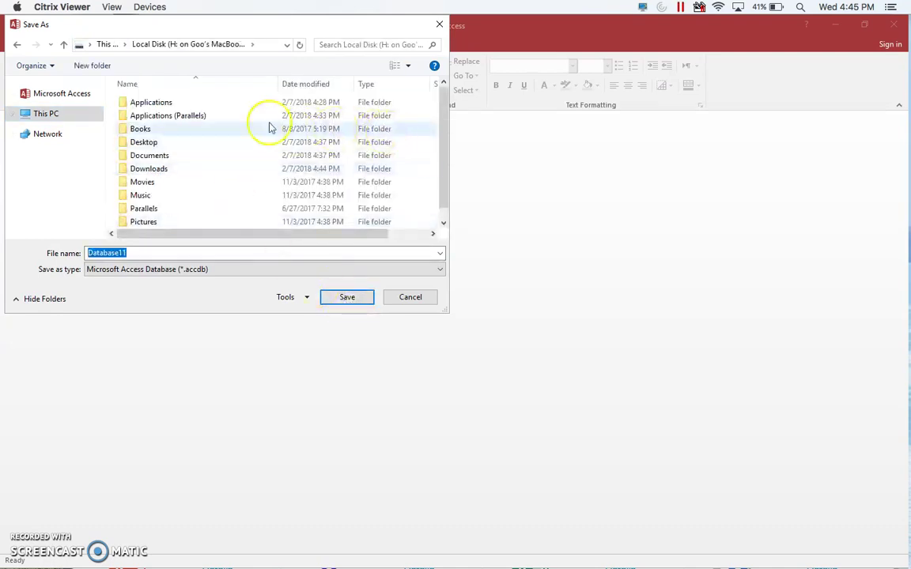
# Step: Go into the H: drive's Desktop folder and begin renaming the file to TestFile
pyautogui.scroll(-1, 293, 127)
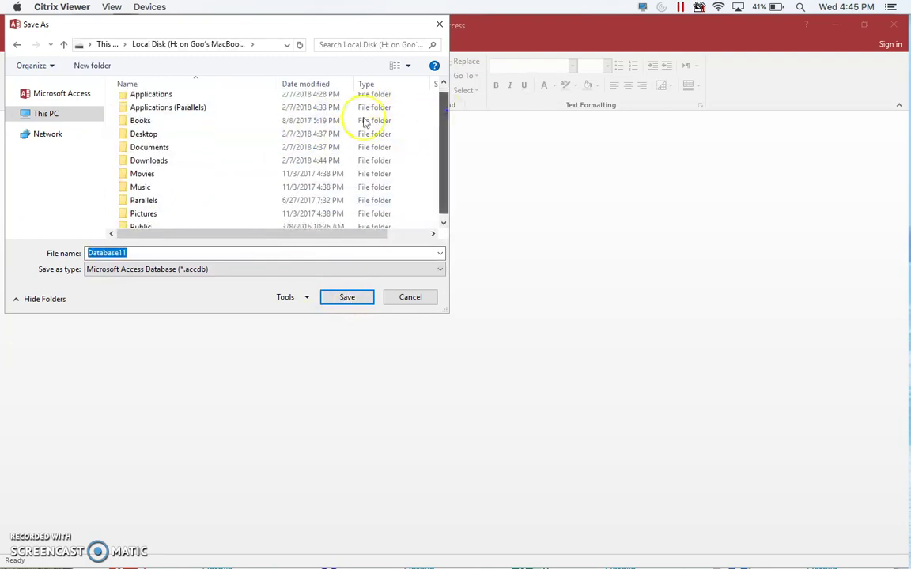
pyautogui.doubleClick(144, 134)
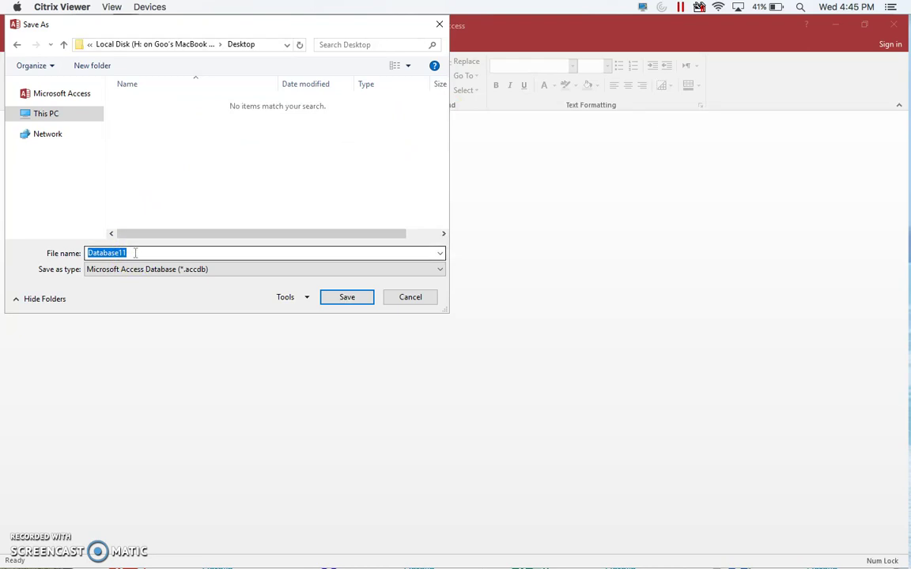
pyautogui.moveTo(99, 252); pyautogui.dragTo(71, 253)
pyautogui.write('TestFile')
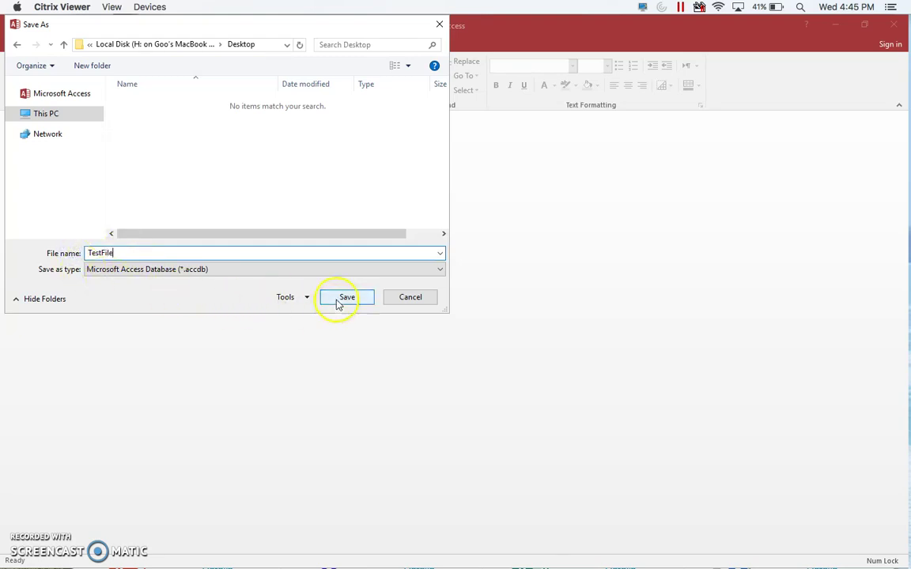
# Step: Save TestFile.accdb to the Desktop, then shrink and reposition Access to show the Mac desktop
pyautogui.click(338, 299)
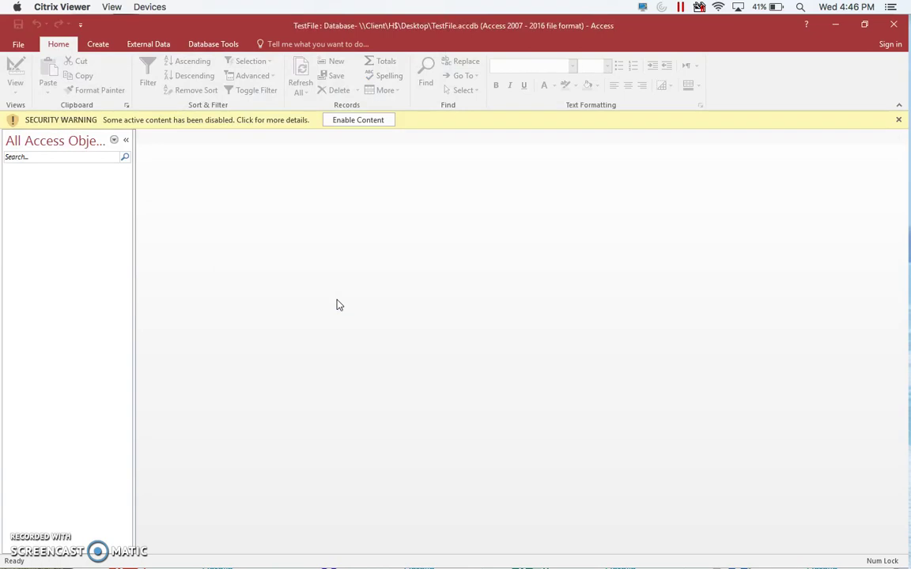
pyautogui.doubleClick(709, 34)
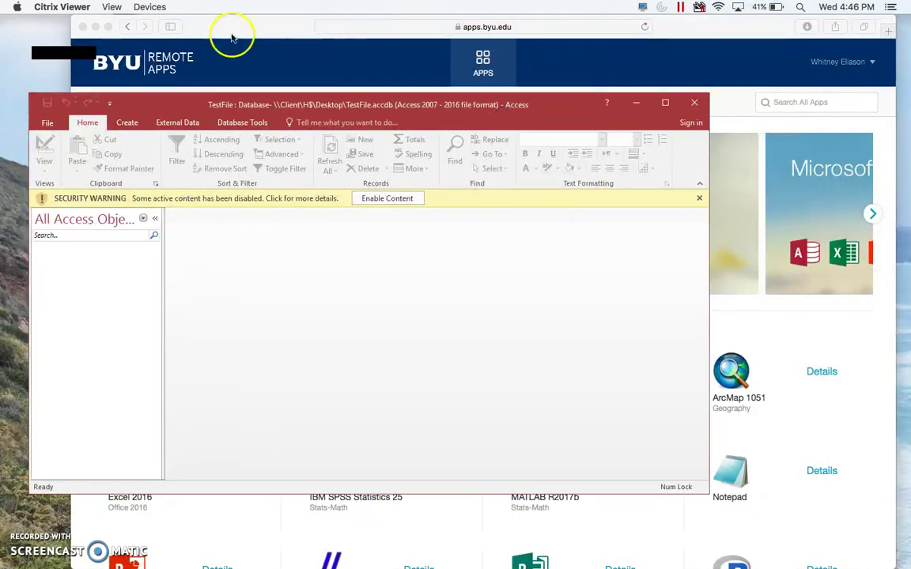
pyautogui.click(96, 27)
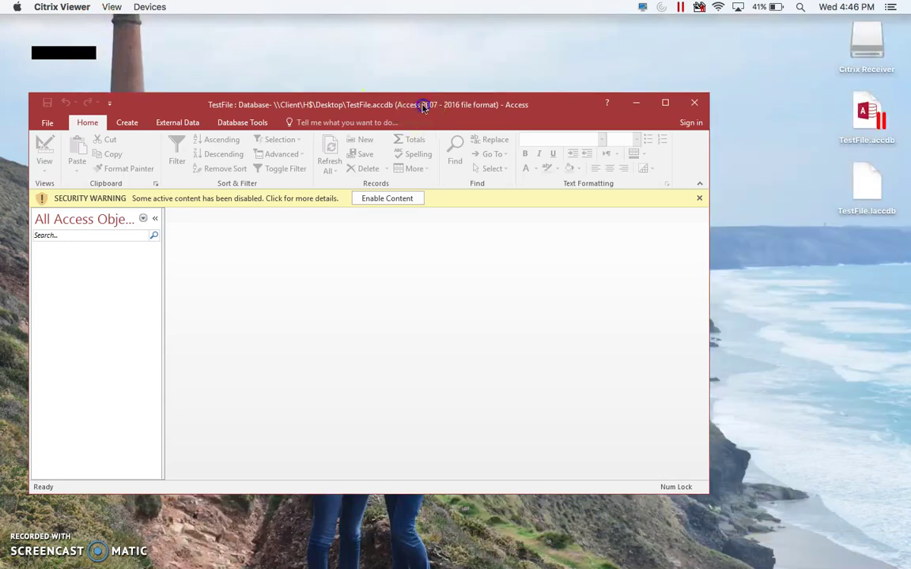
pyautogui.moveTo(425, 108); pyautogui.dragTo(419, 89)
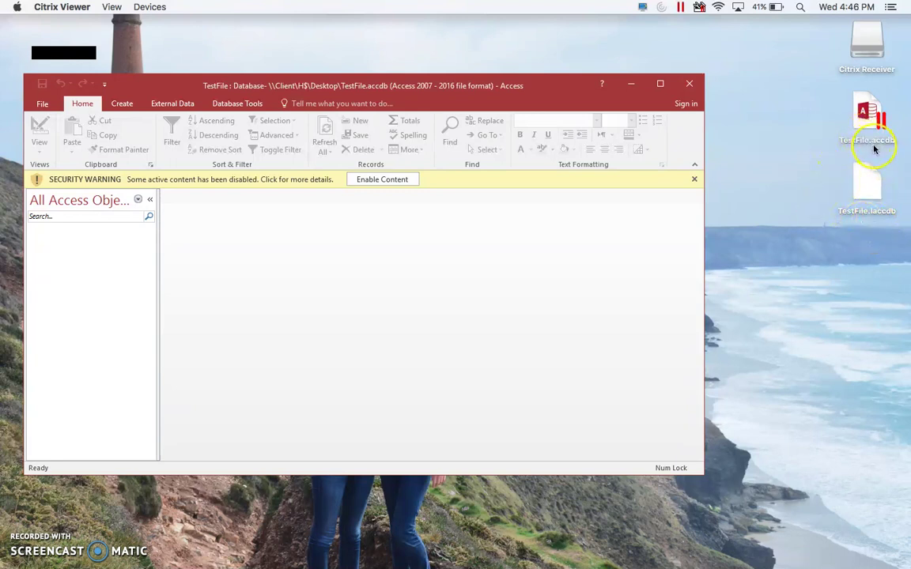
pyautogui.moveTo(552, 91); pyautogui.dragTo(565, 63)
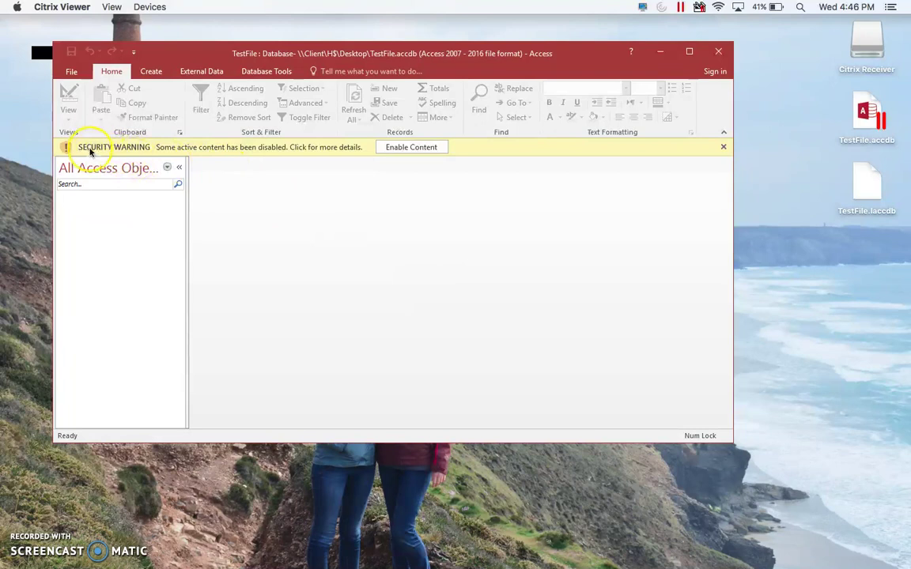
# Step: Enable TestFile.accdb's disabled content and accept it as a Trusted Document
pyautogui.click(410, 150)
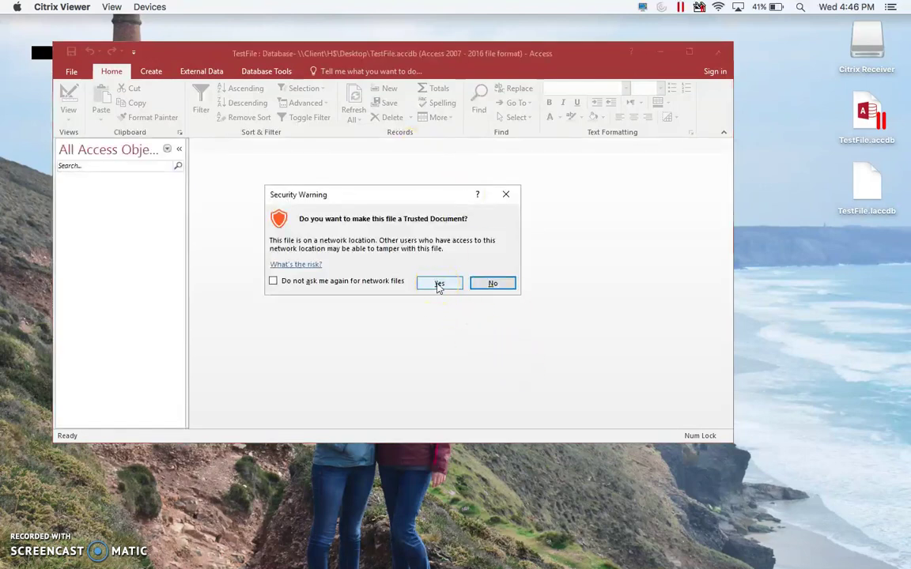
pyautogui.click(439, 285)
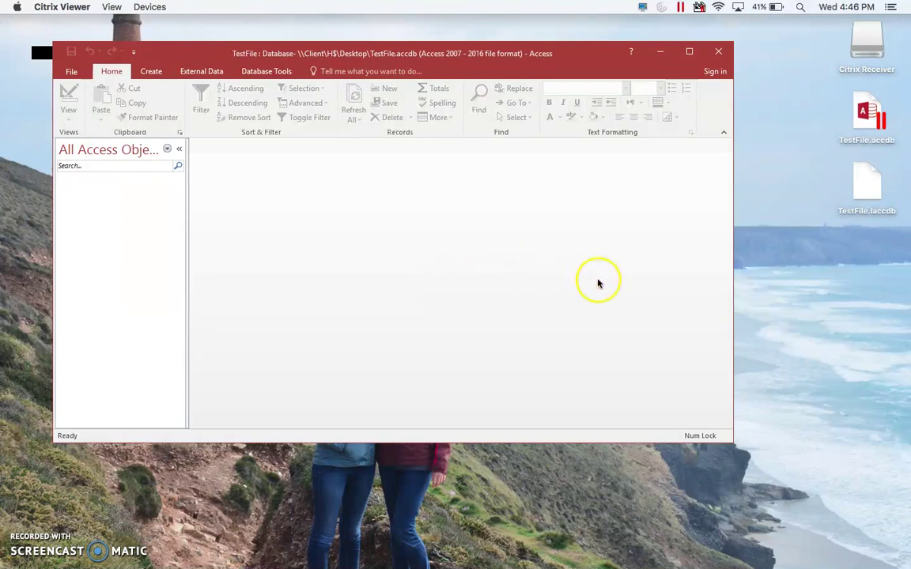